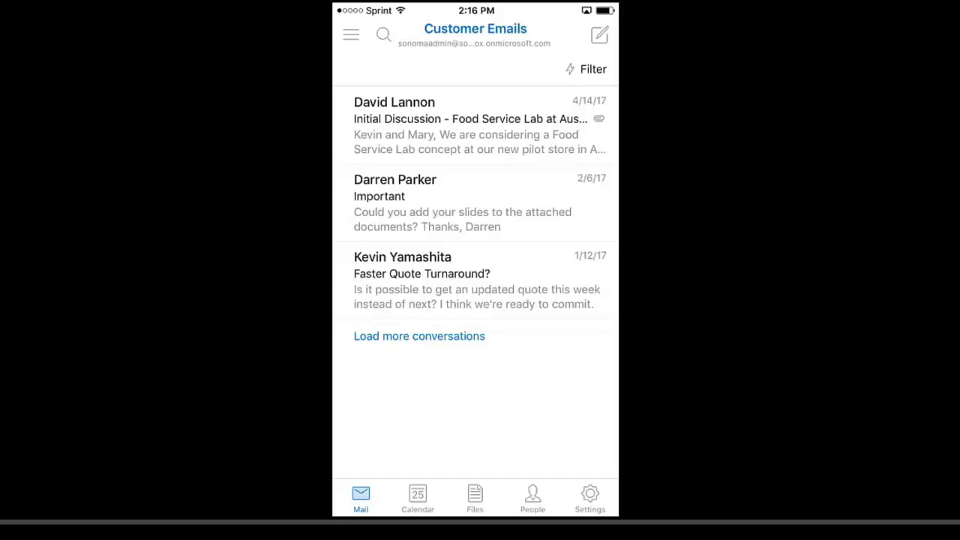
Step: Open the Initial Discussion email about the Food Service Lab and expand its full sender, recipient and date header
left_click(470, 127)
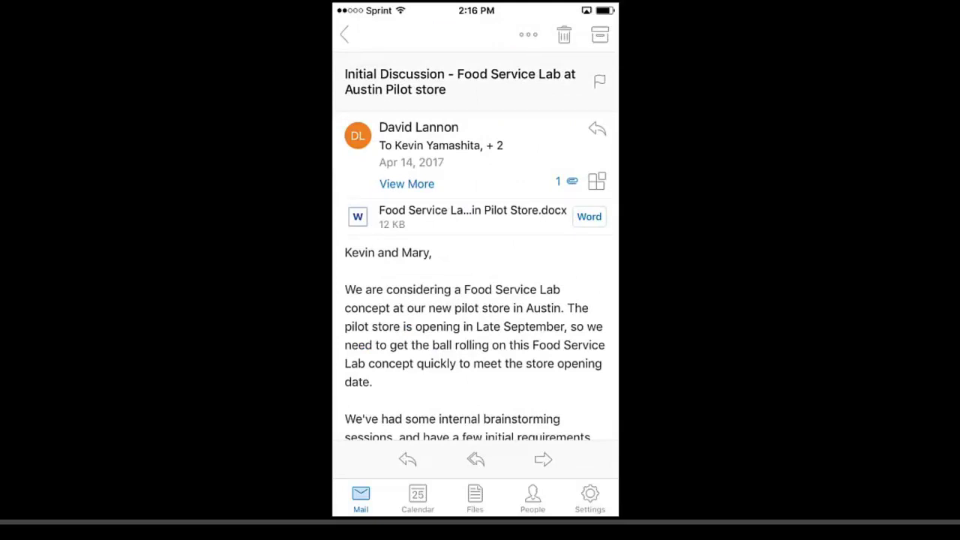
left_click(407, 184)
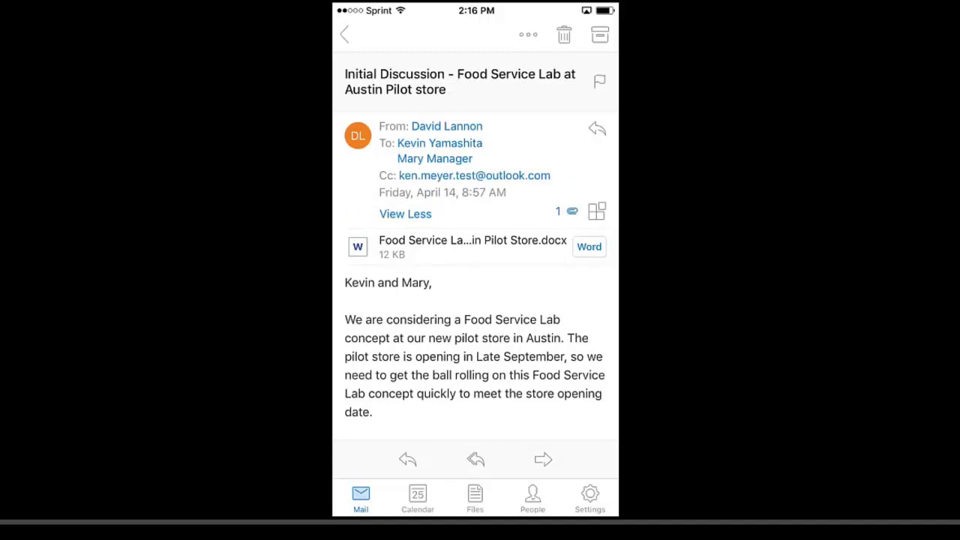
scroll(476, 263, "down", 5)
scroll(476, 262, "up", 5)
Step: Launch the Dynamics 365 add-in for this email and expand the Whole Foods Market, Inc. account options
left_click(597, 211)
left_click(431, 256)
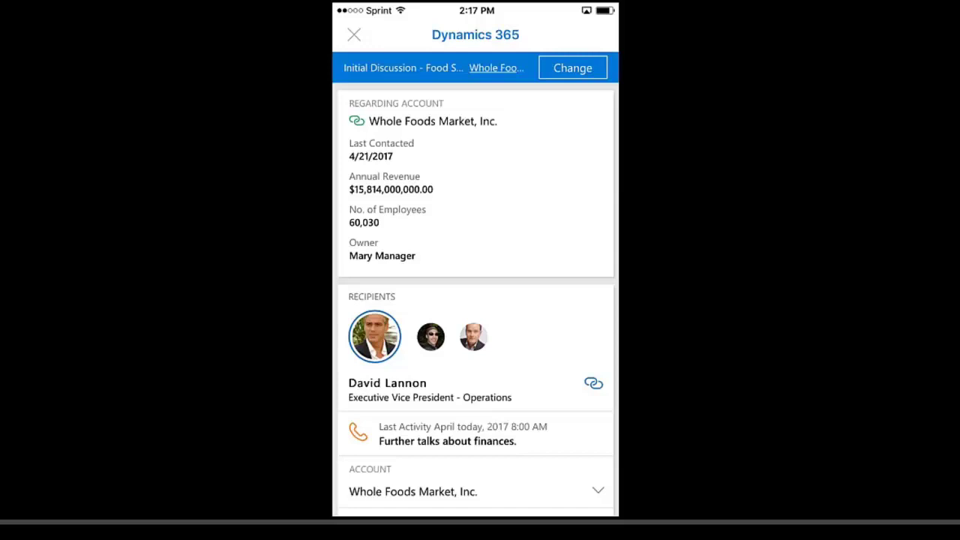
scroll(475, 300, "down", 5)
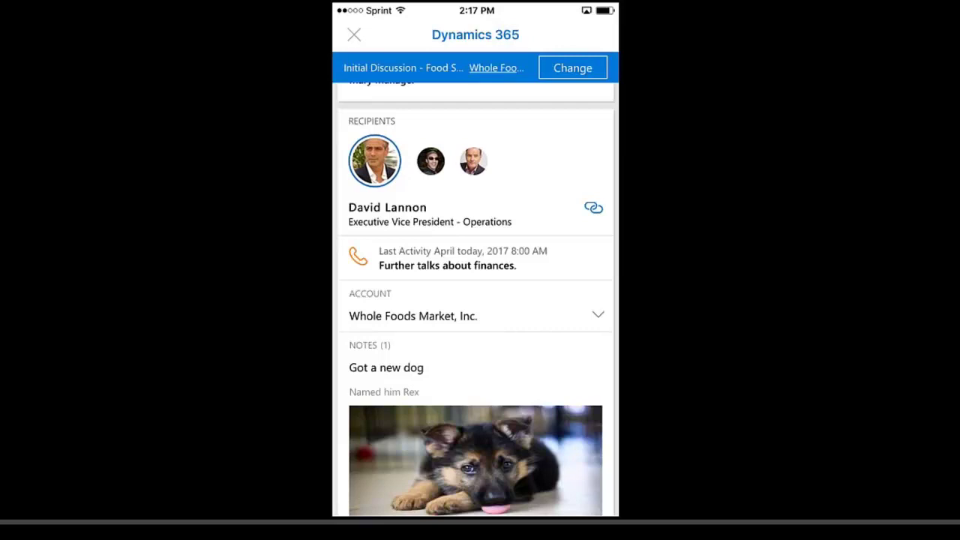
left_click(598, 316)
scroll(476, 300, "down", 1)
scroll(476, 300, "down", 2)
scroll(477, 301, "up", 5)
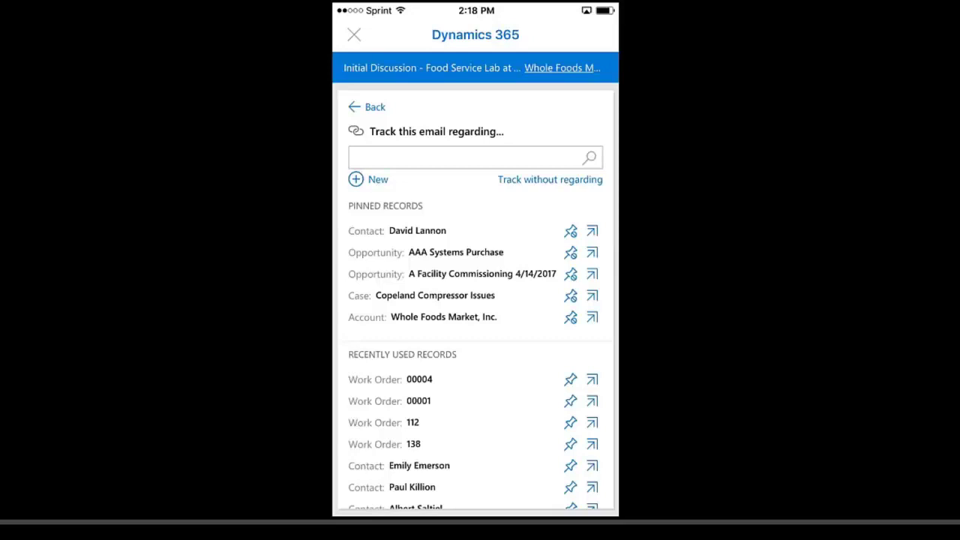
Step: Browse the pinned and recent records for tracking, then list the record types available to create new
scroll(412, 431, "down", 5)
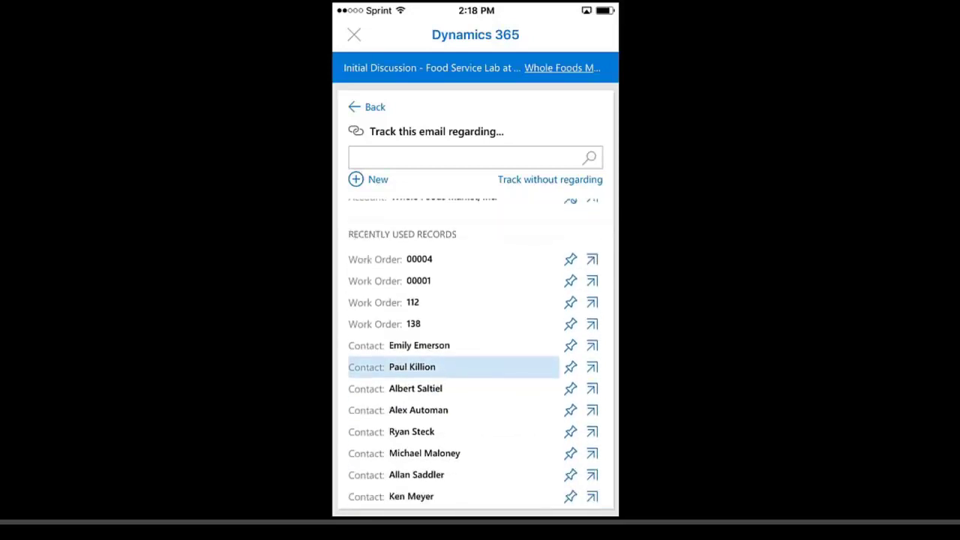
scroll(473, 354, "up", 5)
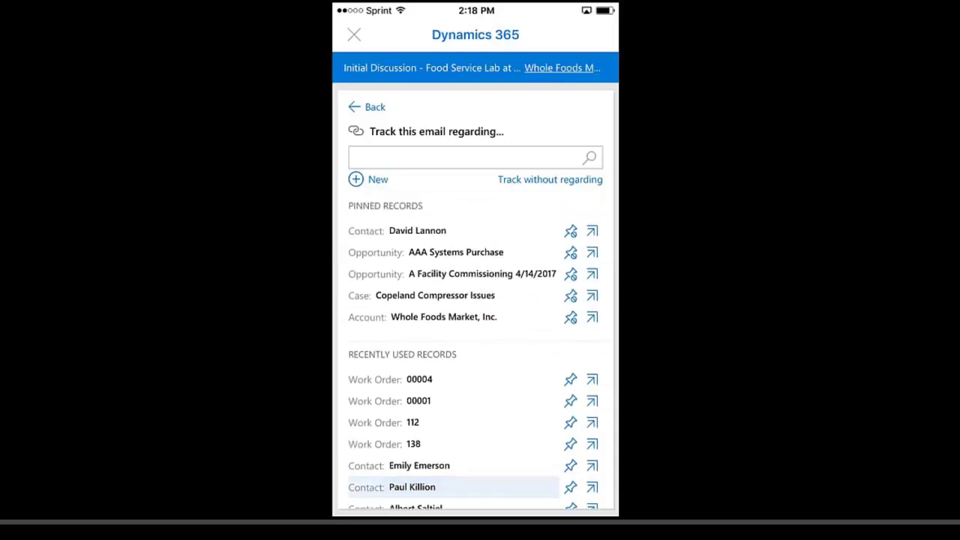
left_click(368, 179)
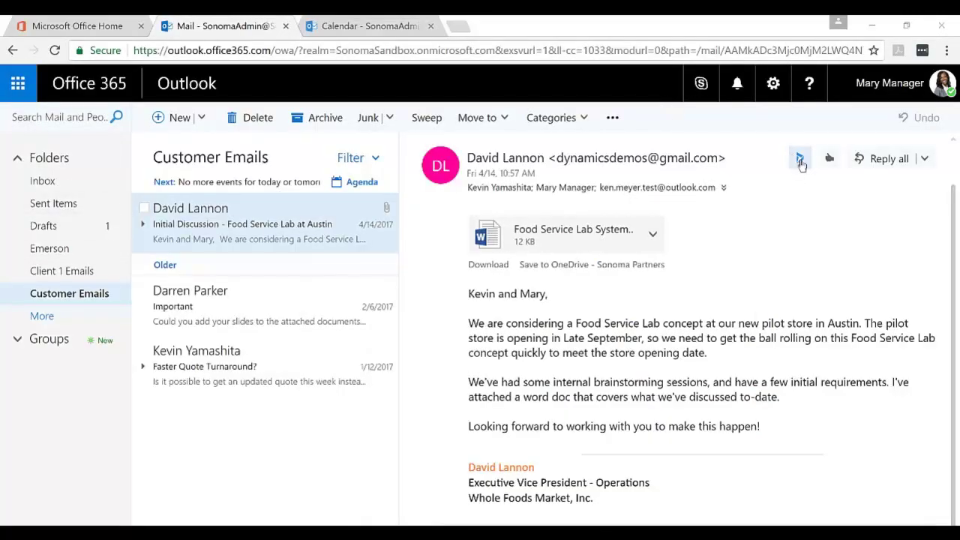
Step: Show Dynamics 365 for the Food Service Lab email in Outlook on the web and view the account's activity options
left_click(800, 159)
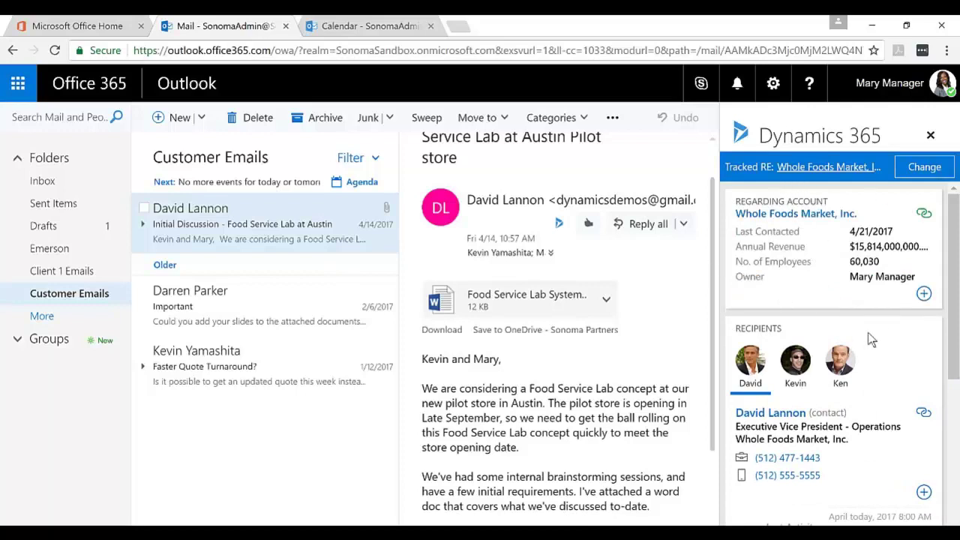
left_click_drag(954, 315, 957, 341)
left_click(924, 294)
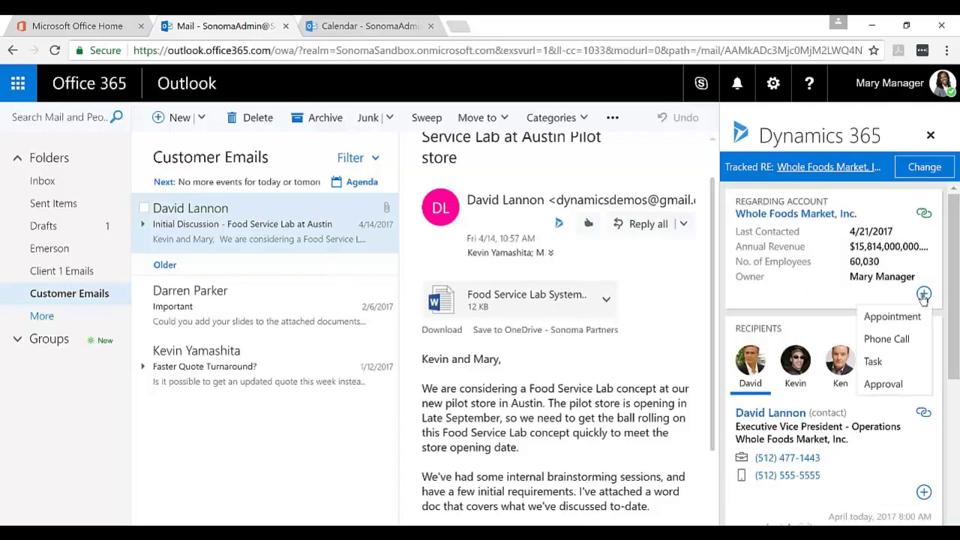
scroll(947, 378, "down", 3)
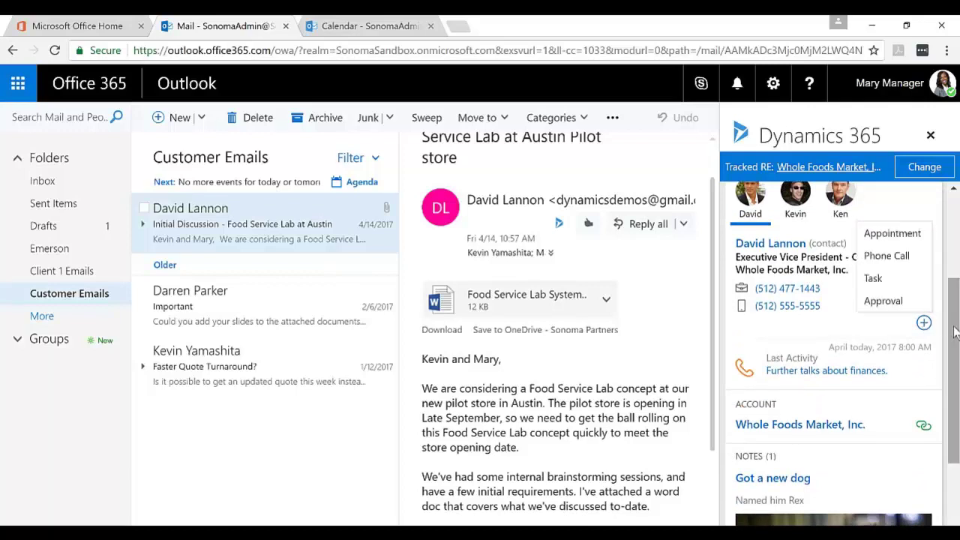
scroll(940, 322, "up", 3)
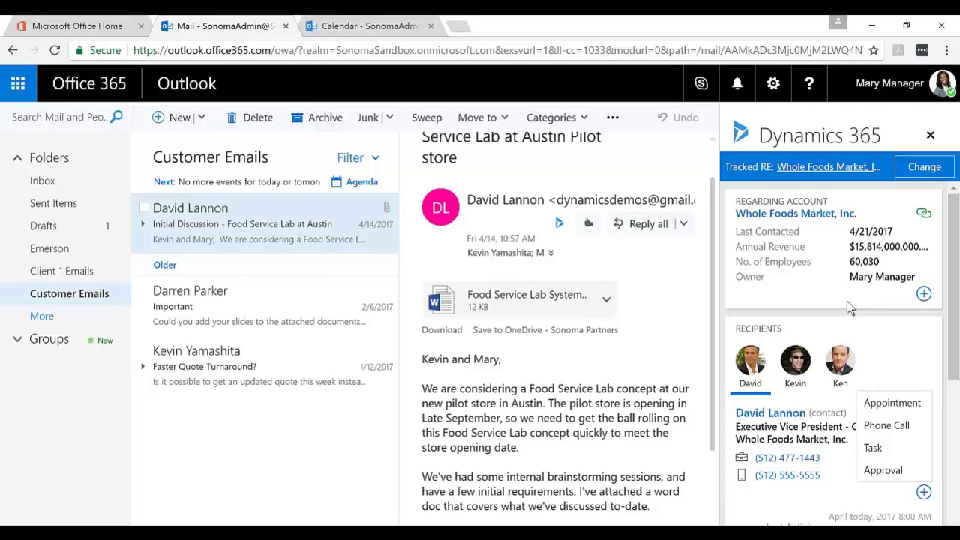
Step: Start a reply-all and insert the Contact Reconnect email template into it
left_click(640, 225)
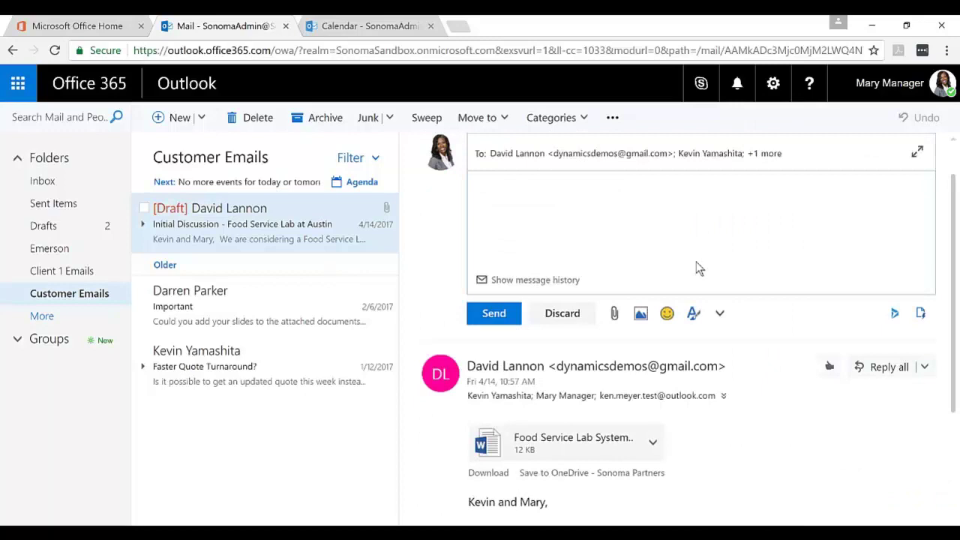
left_click(893, 314)
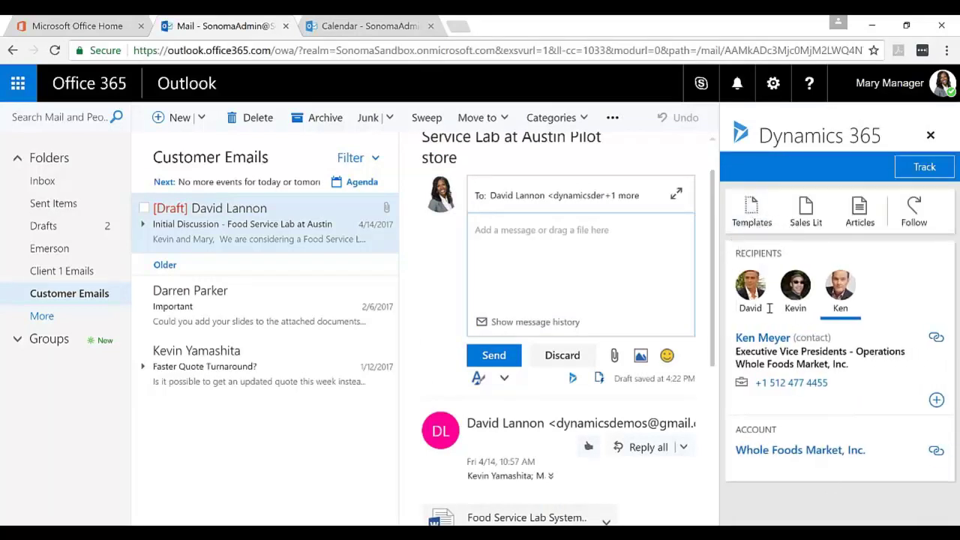
left_click(754, 216)
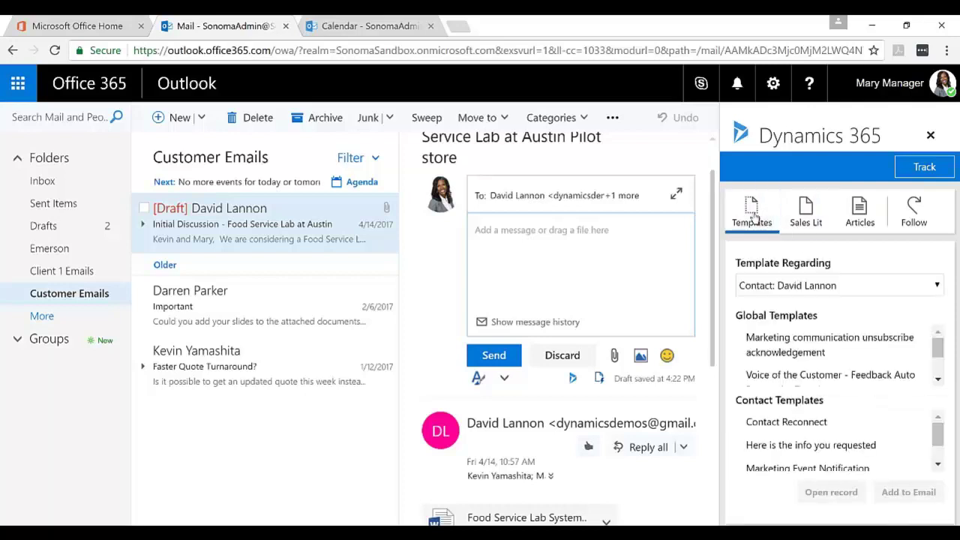
left_click(807, 424)
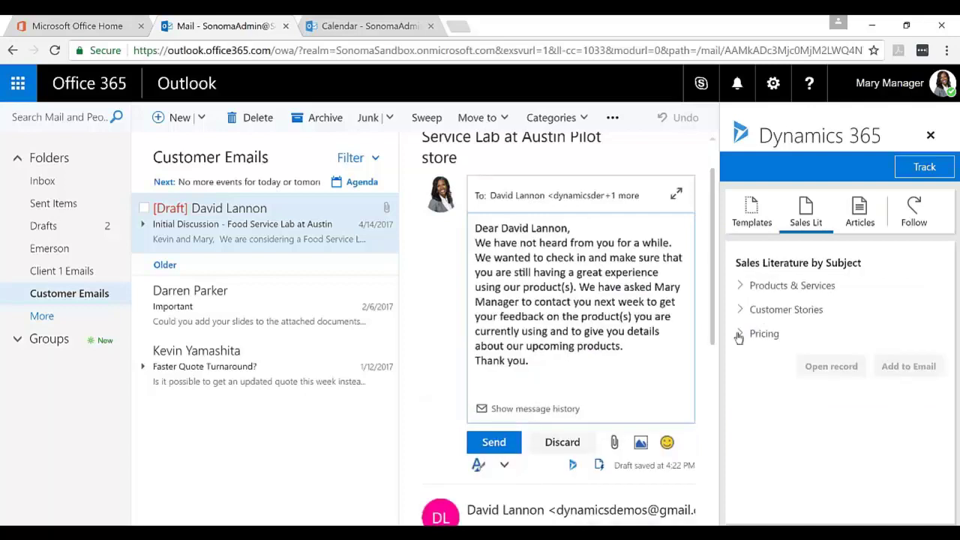
Step: Attach the Summer 2017 Rate card from the Pricing sales literature to the reply
left_click(765, 334)
left_click(793, 358)
left_click(884, 388)
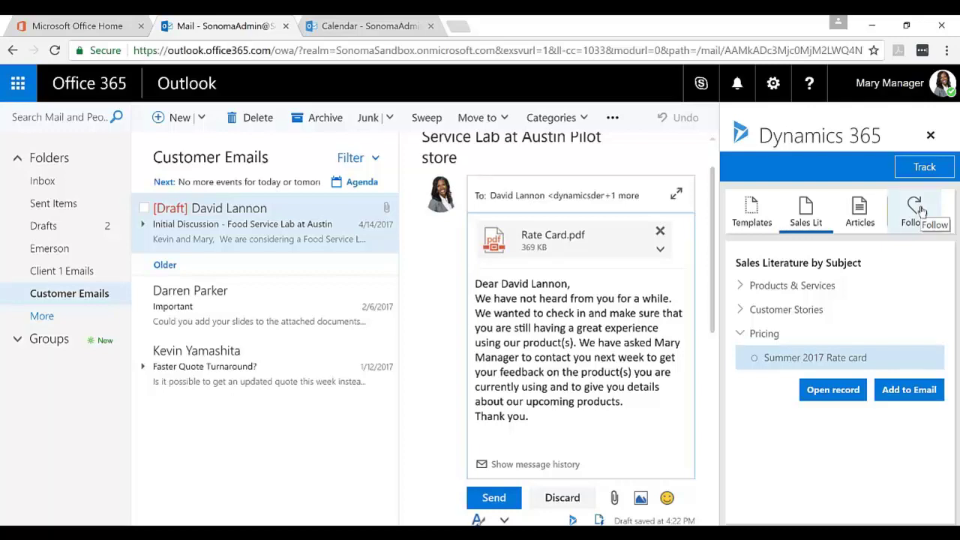
Step: Create a Wed 4/26/2017 3:30–4:00 PM calendar event with the customer contact's name as attendee
left_click(363, 27)
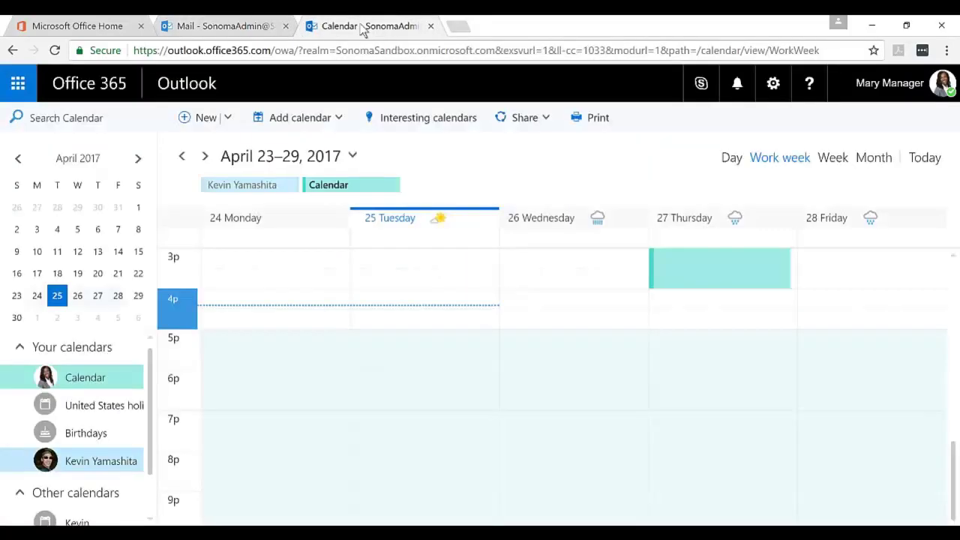
double_click(593, 282)
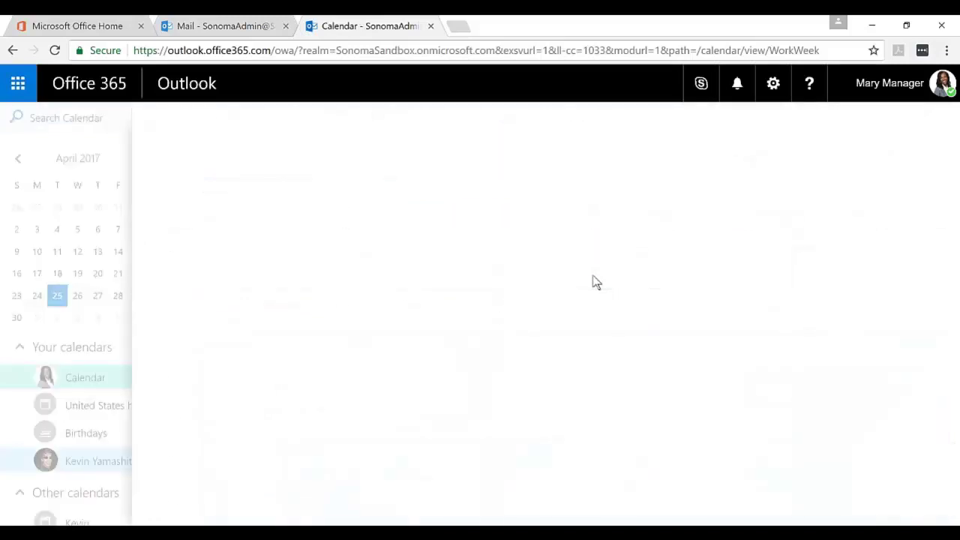
left_click(642, 191)
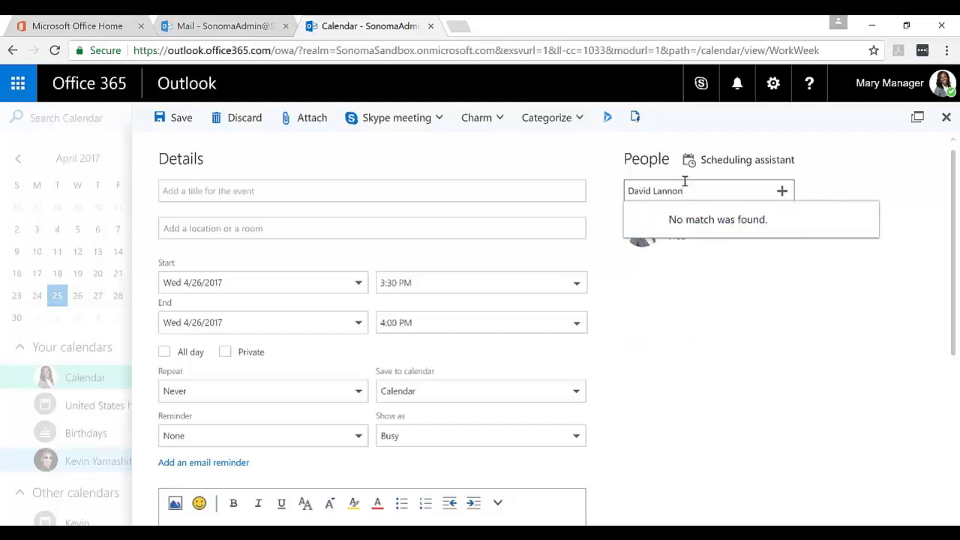
left_click(607, 118)
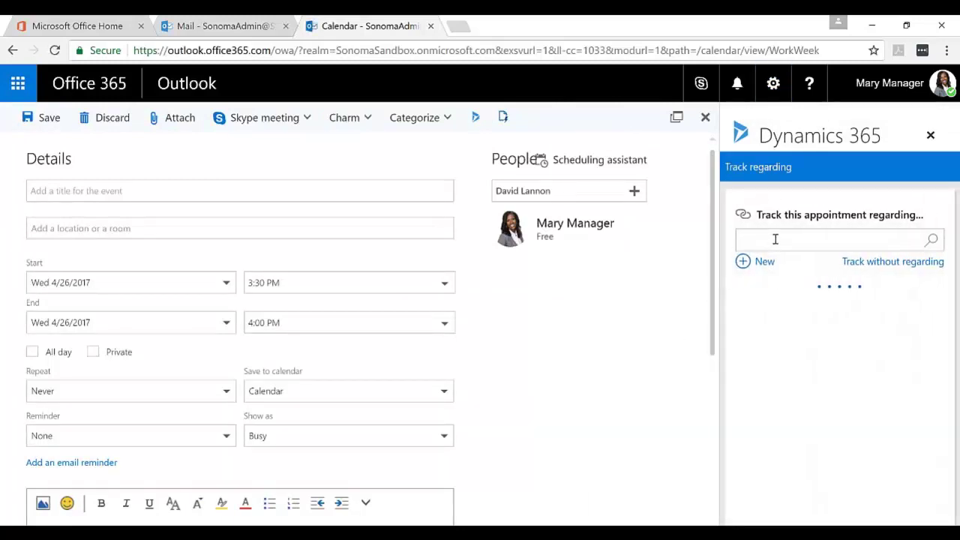
Step: Track the appointment regarding the pinned customer contact and view the contact's available activity options
left_click(825, 311)
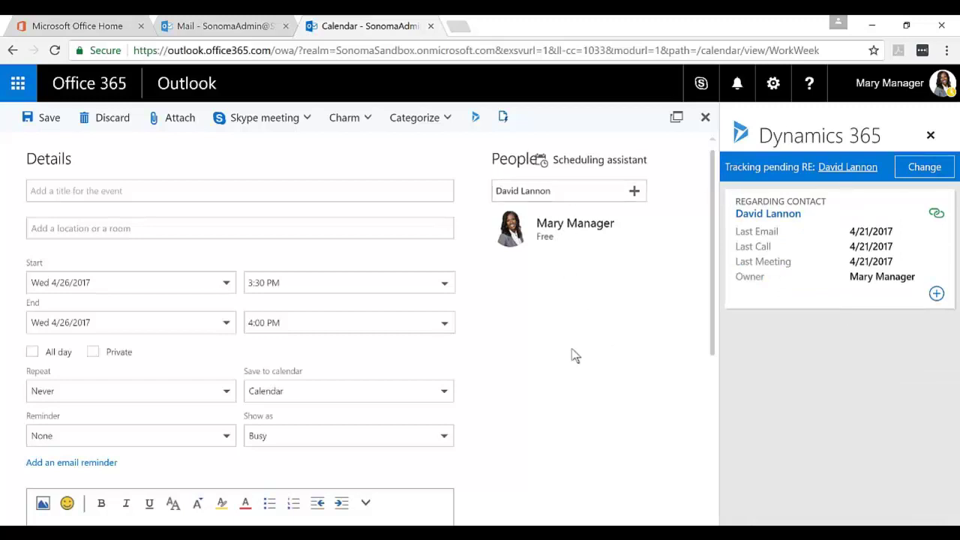
left_click(935, 295)
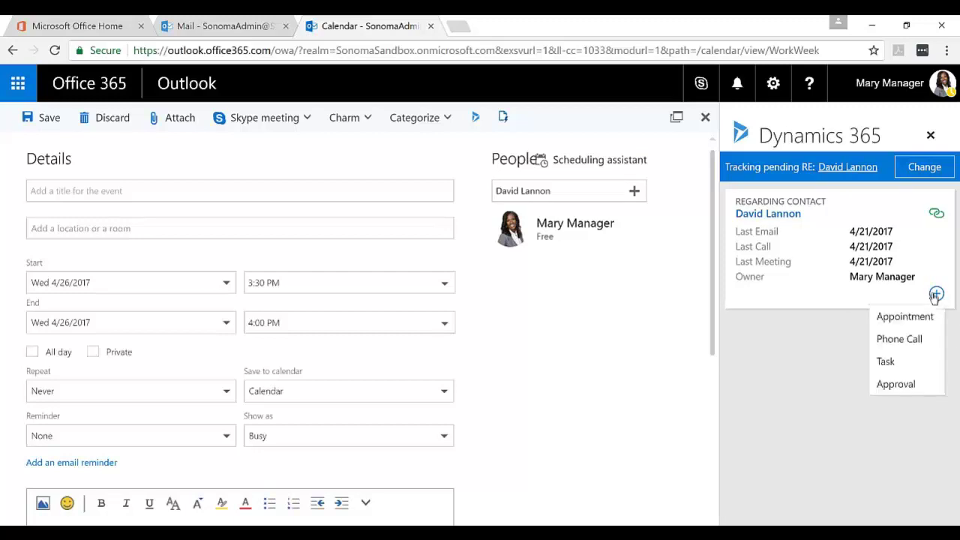